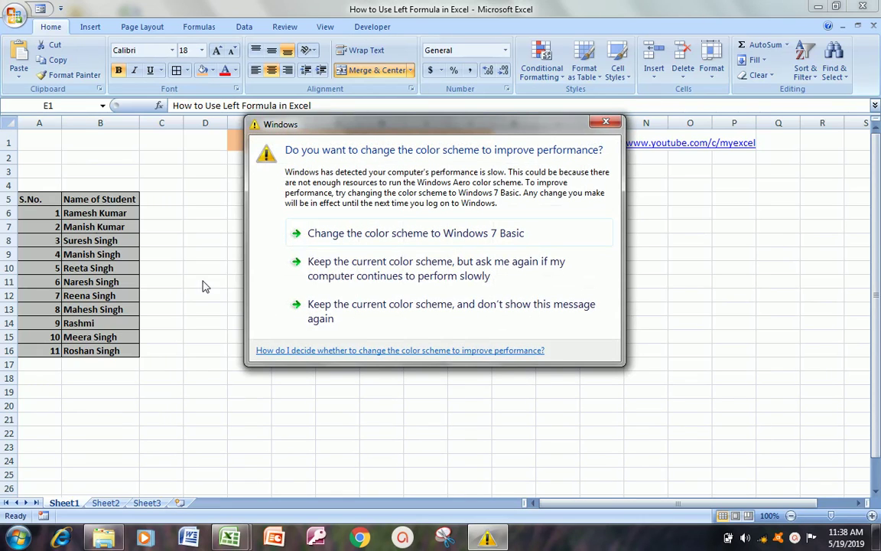
Step: Switch Windows to the Windows 7 Basic colour scheme to dismiss the performance warning
left_click(350, 239)
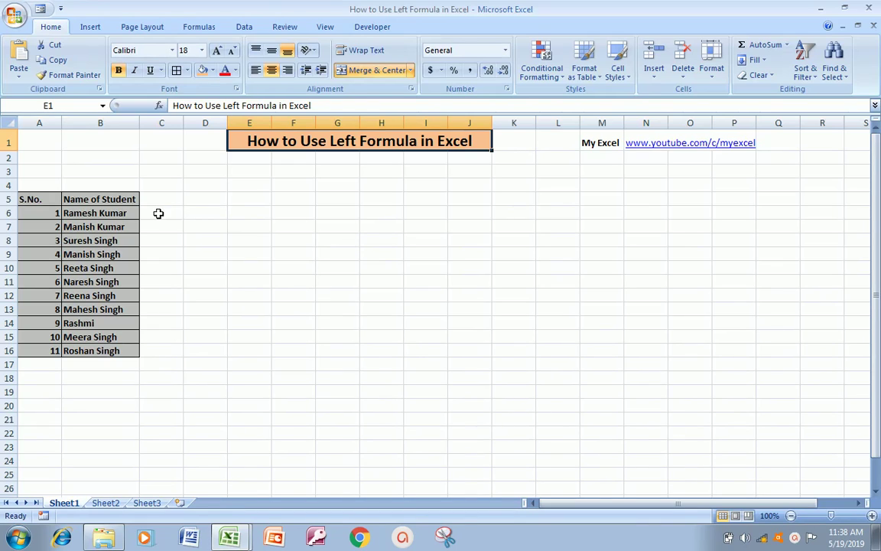
Step: In C6, begin the formula =LEFT(B6, so the character count can follow
left_click(159, 213)
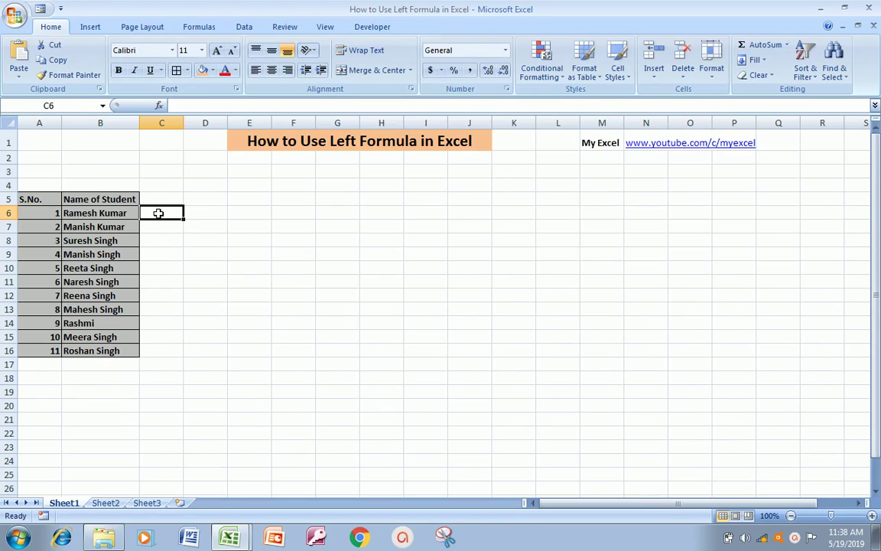
type("=")
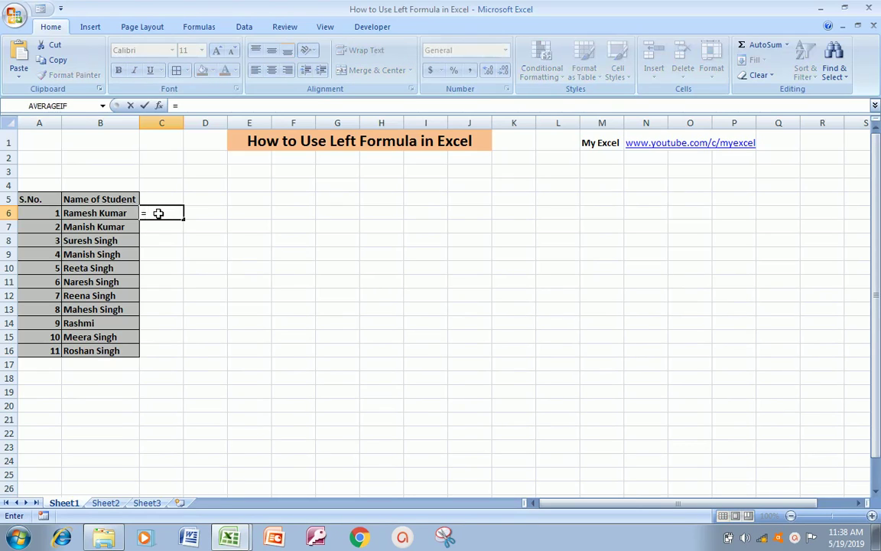
type("l")
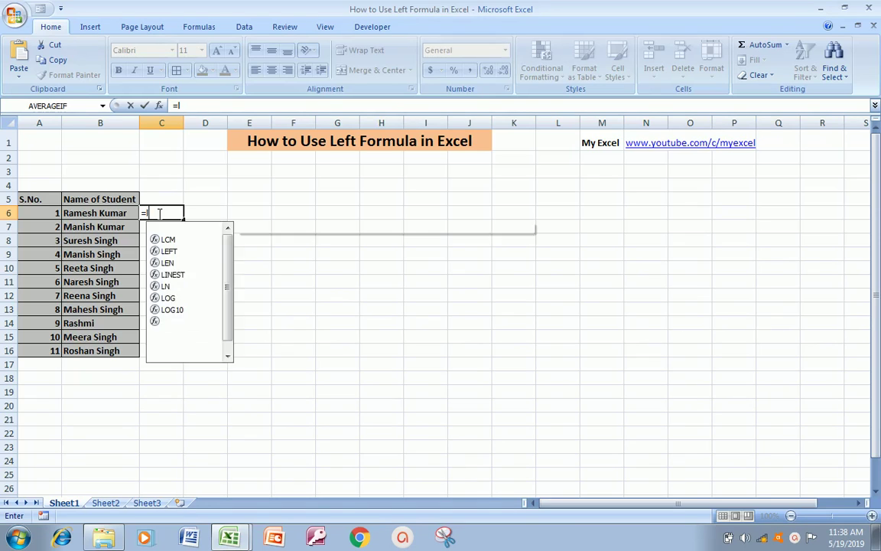
type("e")
key("Tab")
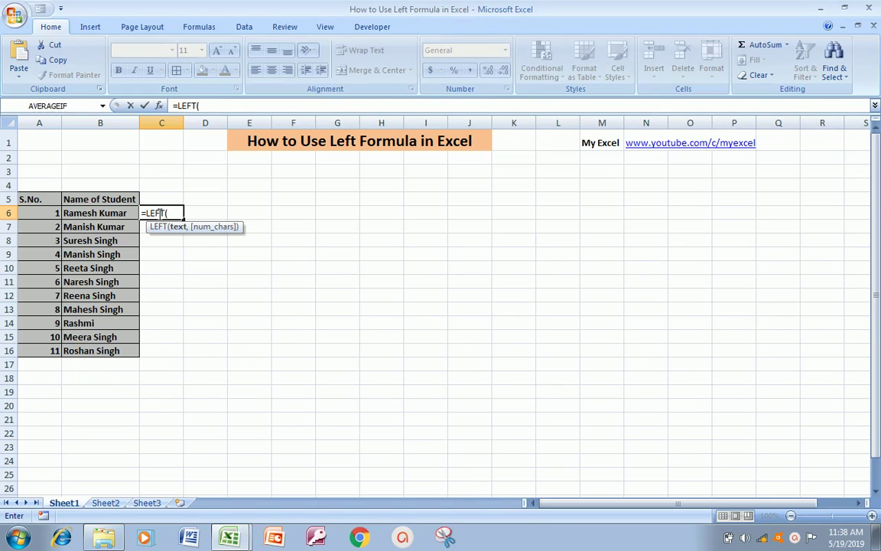
key("Left")
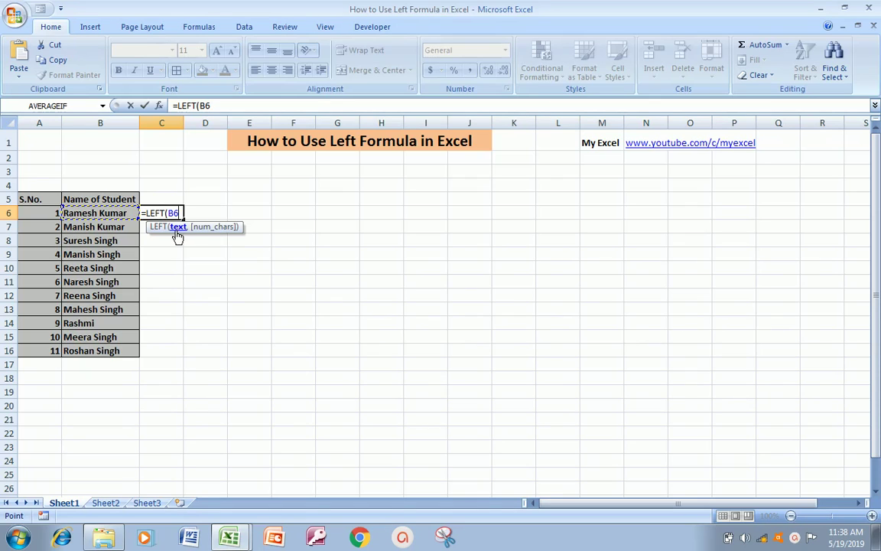
type(",")
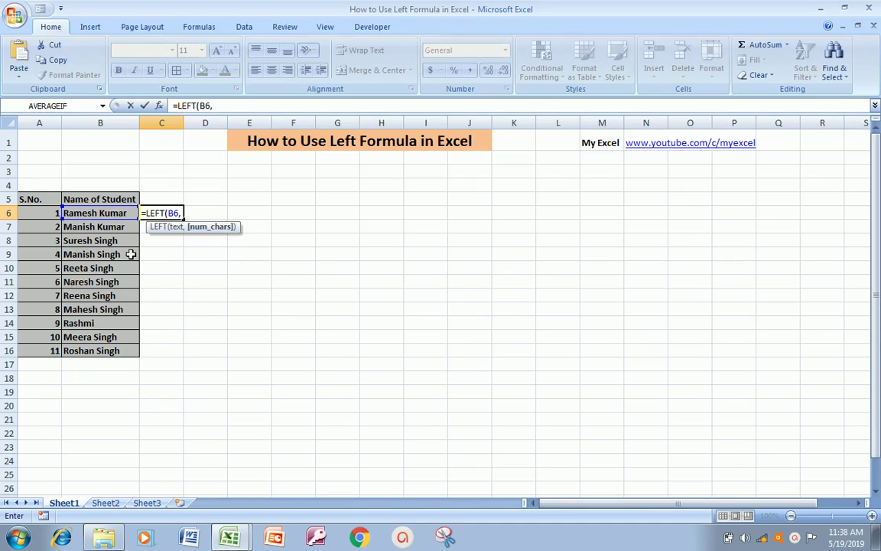
Step: Complete C6 as =LEFT(B6,FIND(" ",B6,1)) so it returns Ramesh
type("find")
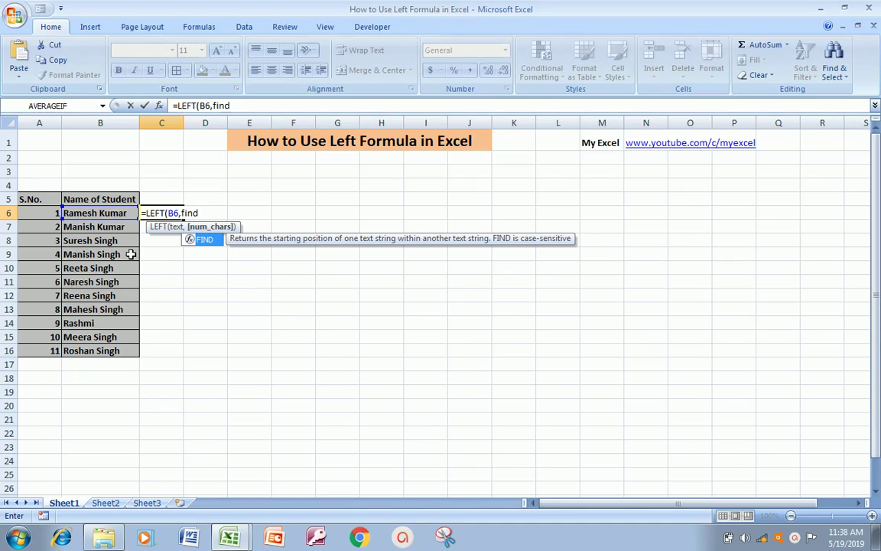
key("Tab")
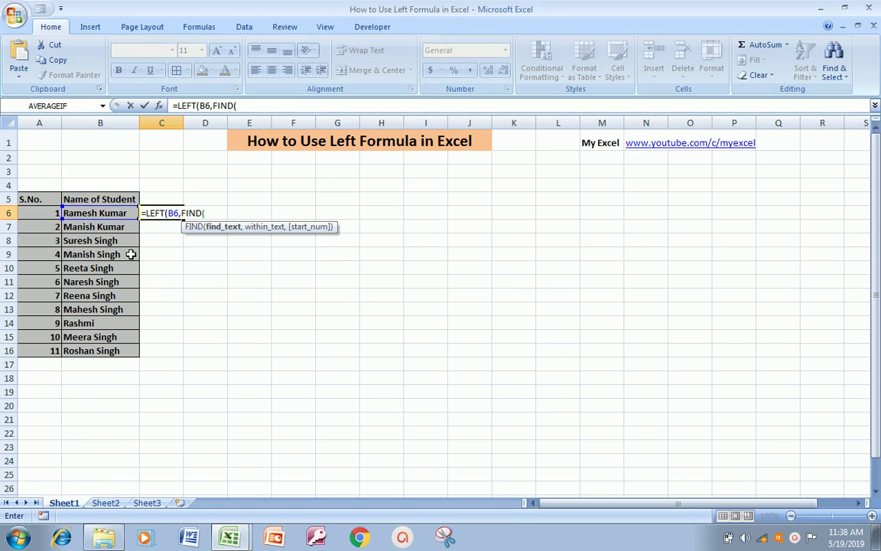
type("\"")
type(" \"")
type(",")
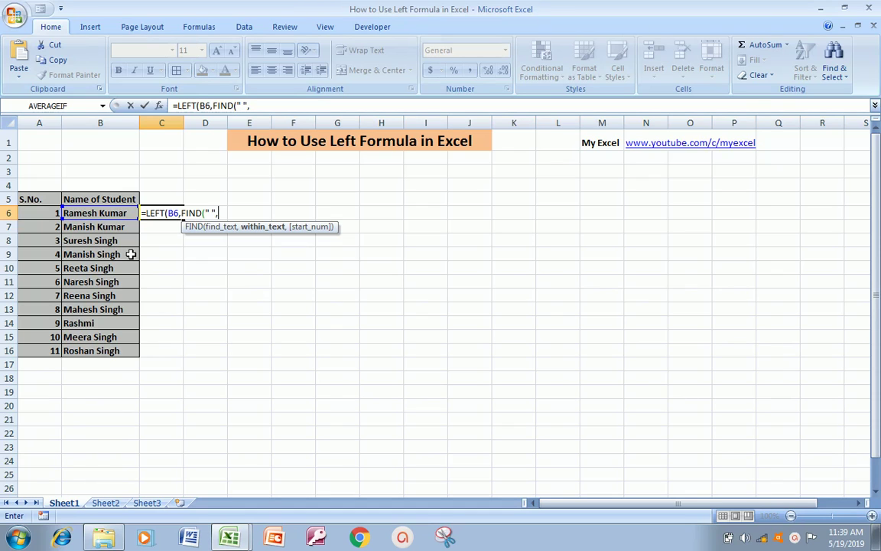
left_click(105, 216)
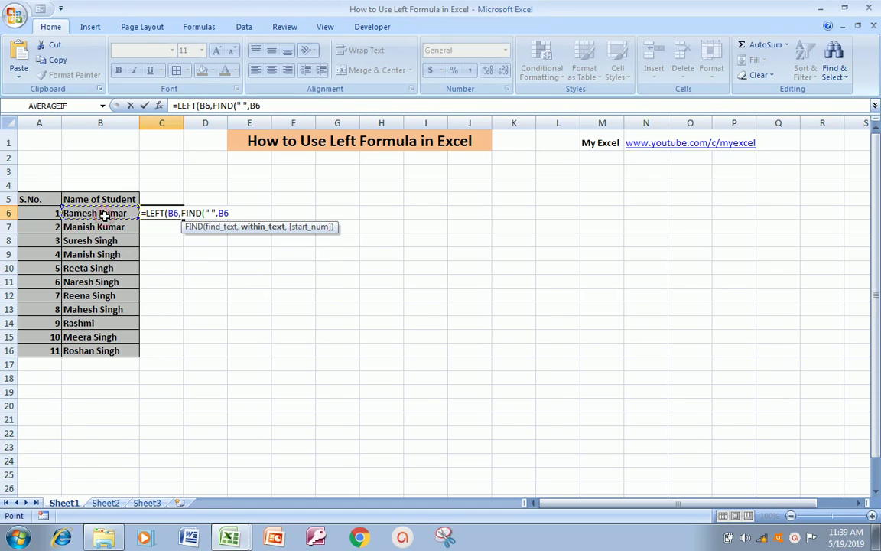
type(",")
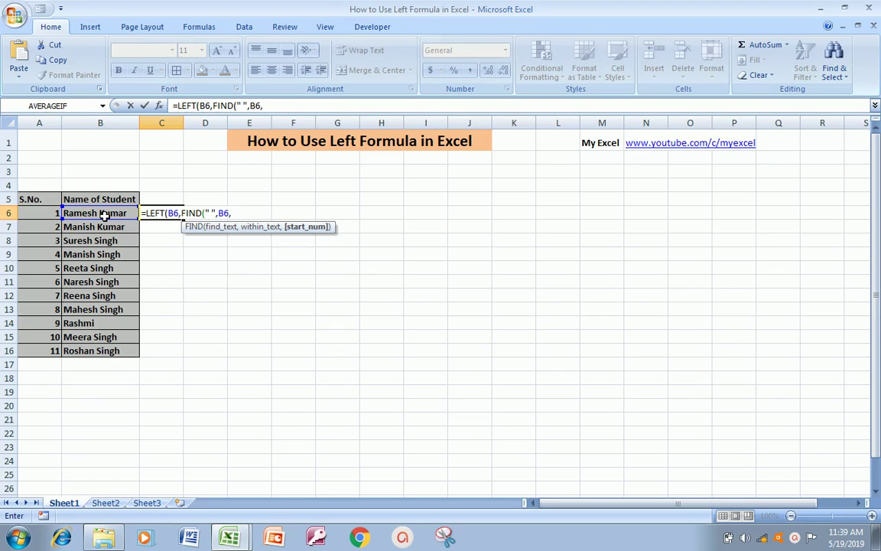
type("1")
type("))")
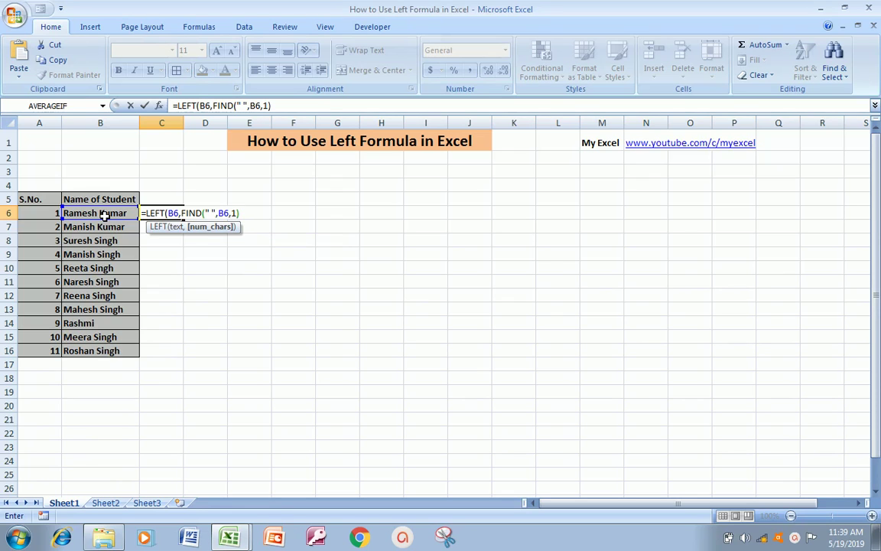
key("Return")
key("Return")
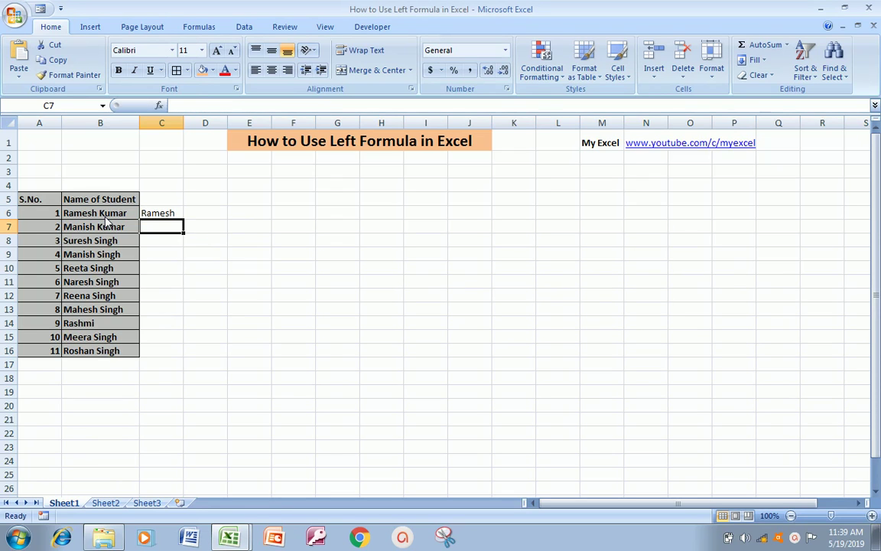
key("Up")
key("ctrl+c")
key("Left")
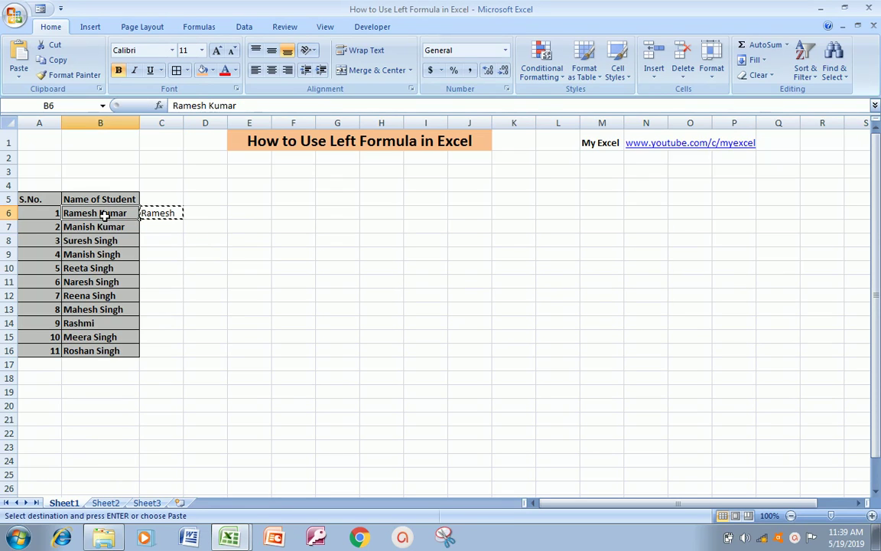
key("ctrl+Down")
key("Right")
key("ctrl+shift+Up")
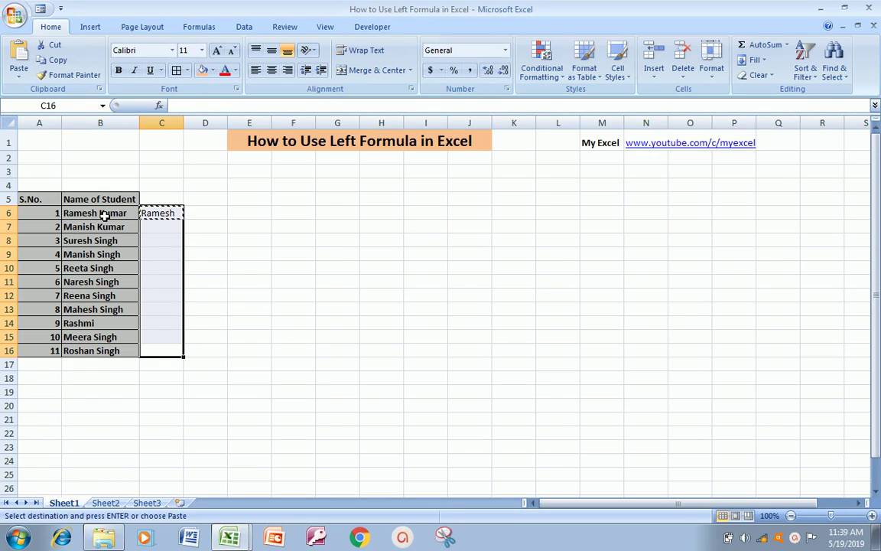
key("ctrl+v")
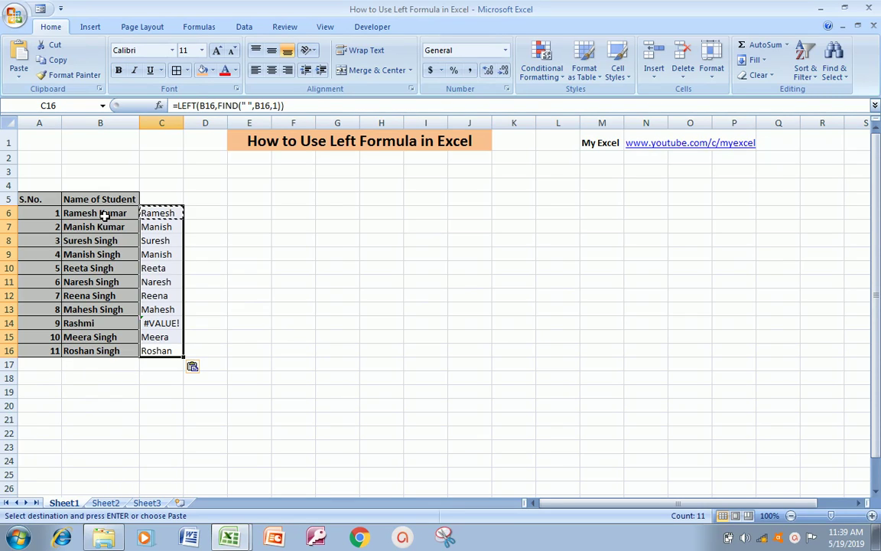
key("Return")
key("Down")
key("Up")
key("Up")
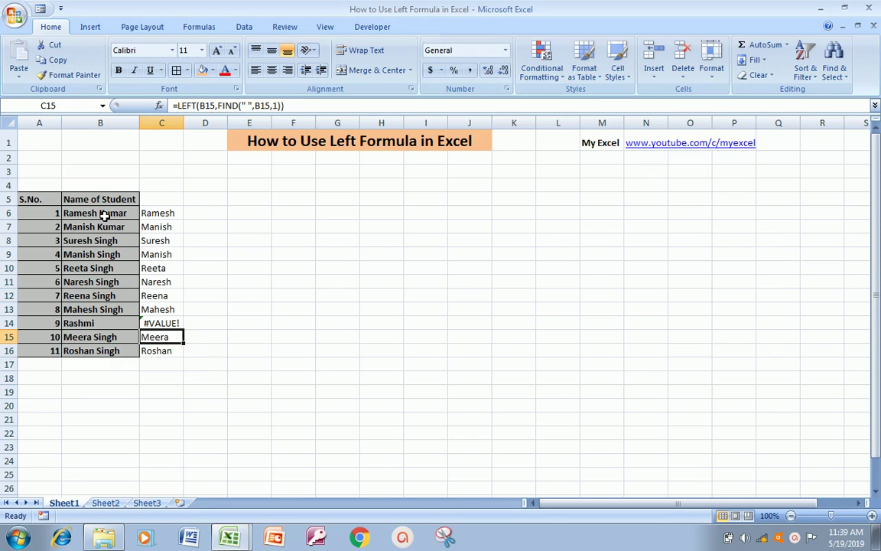
key("Up")
key("Up")
key("Up")
key("Up")
key("Up")
key("Up")
key("Up")
key("Up")
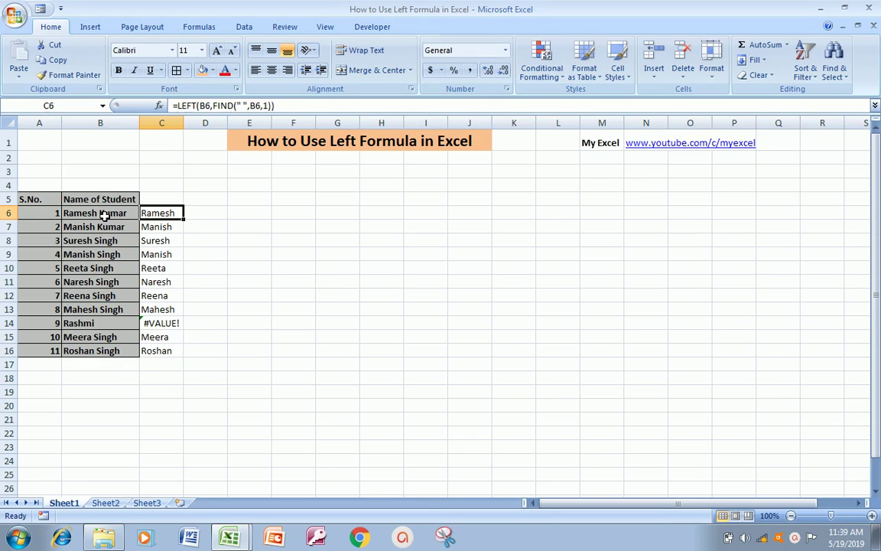
key("Down")
key("Left")
key("Up")
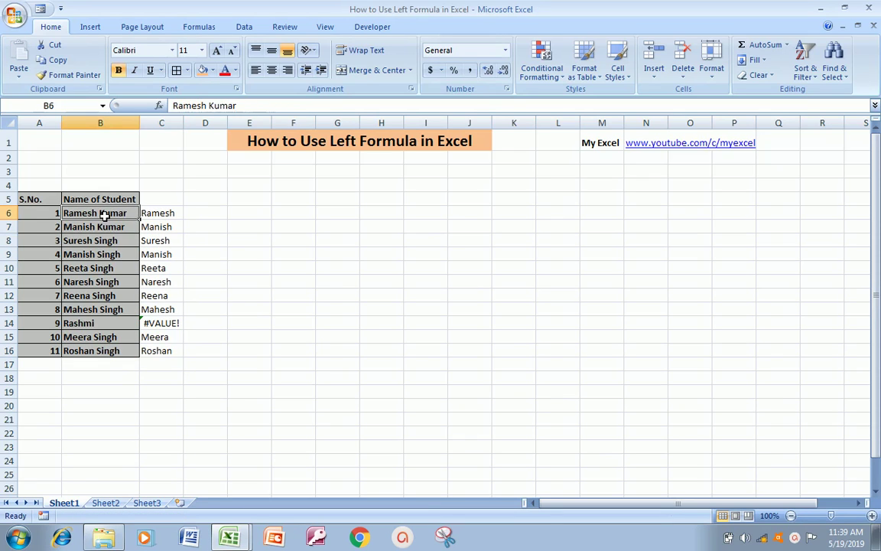
key("Right")
key("Down")
key("Up")
key("Left")
key("Right")
key("Down")
key("Left")
key("Right")
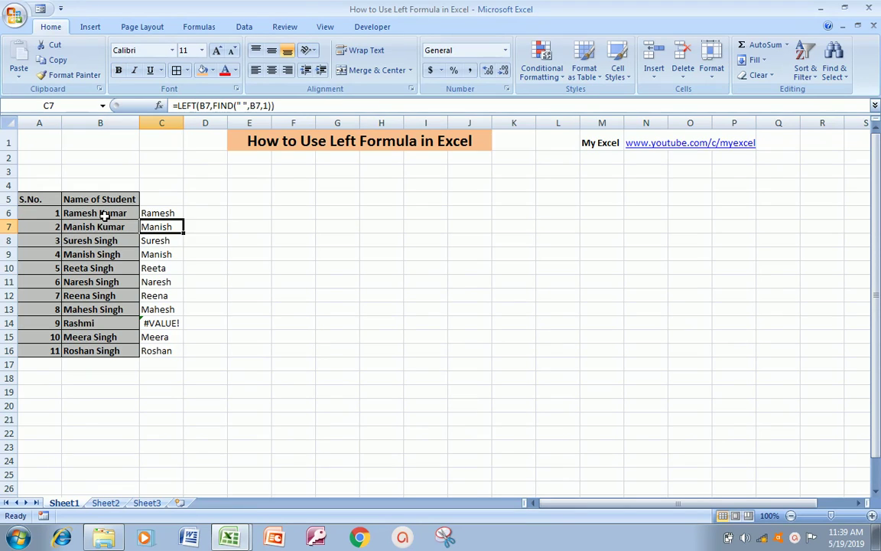
key("Down")
key("Down")
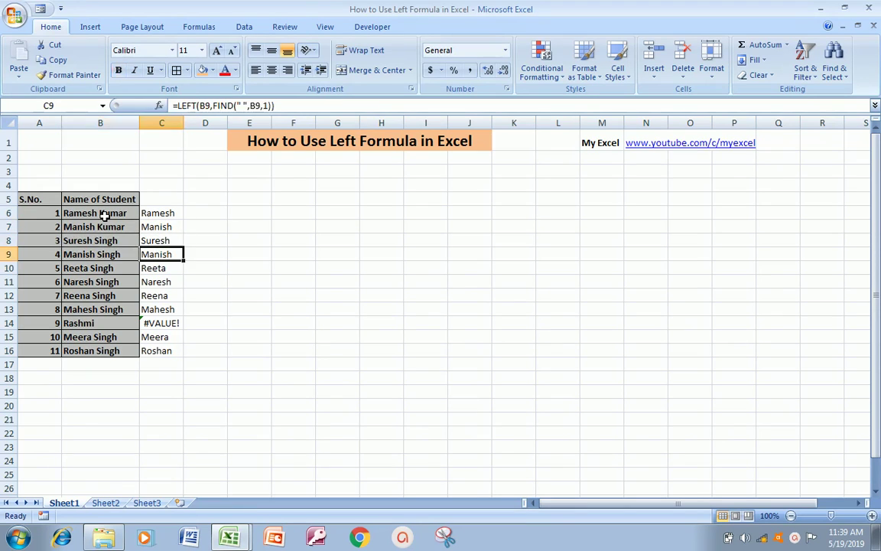
key("Left")
key("Right")
key("Up")
key("Up")
key("Up")
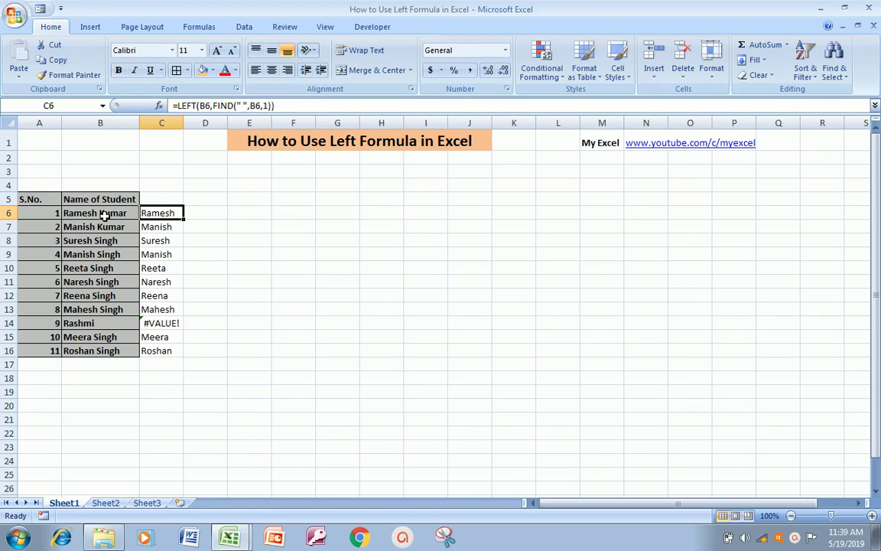
key("ctrl+shift+Down")
key("Down")
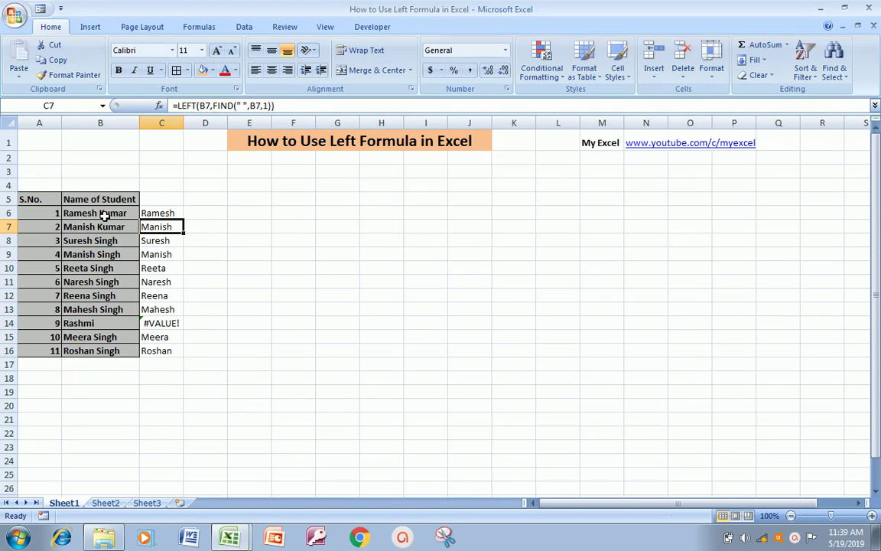
key("Up")
key("F2")
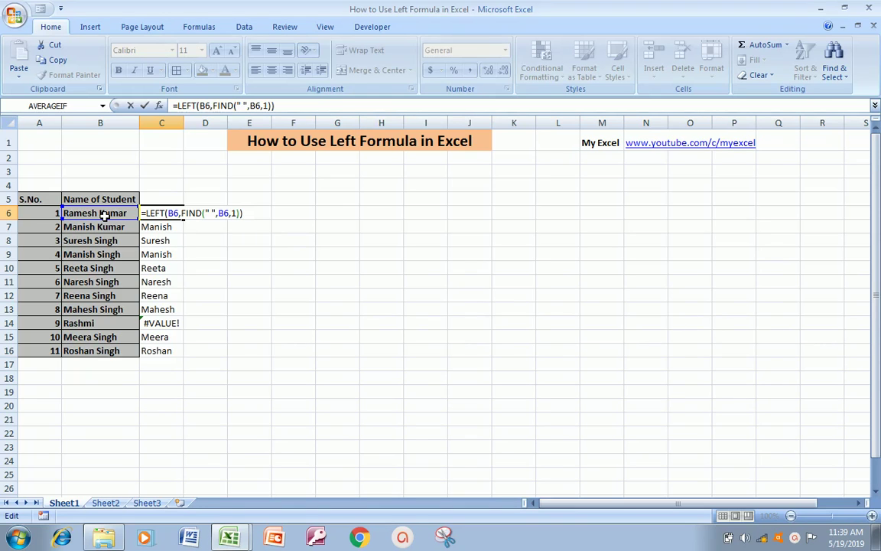
key("Return")
key("F2")
key("Escape")
key("Down")
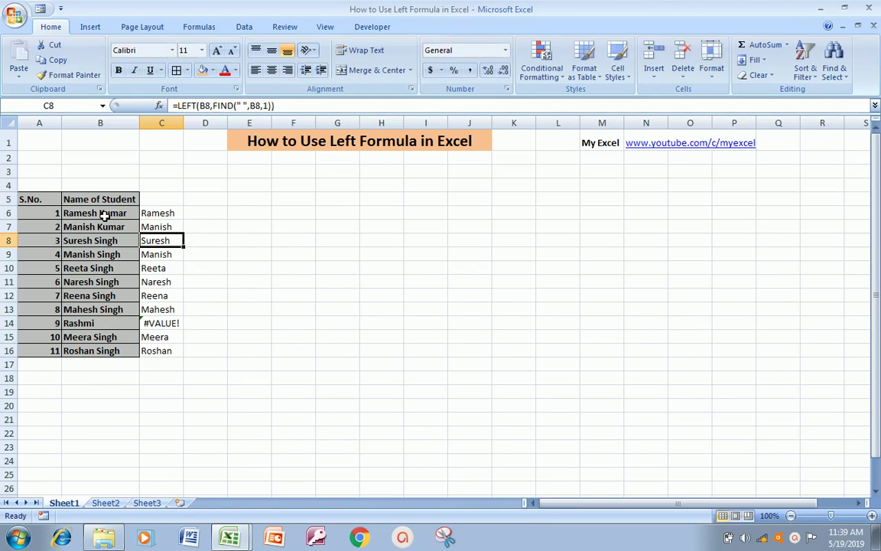
key("F2")
key("Return")
key("F2")
key("Escape")
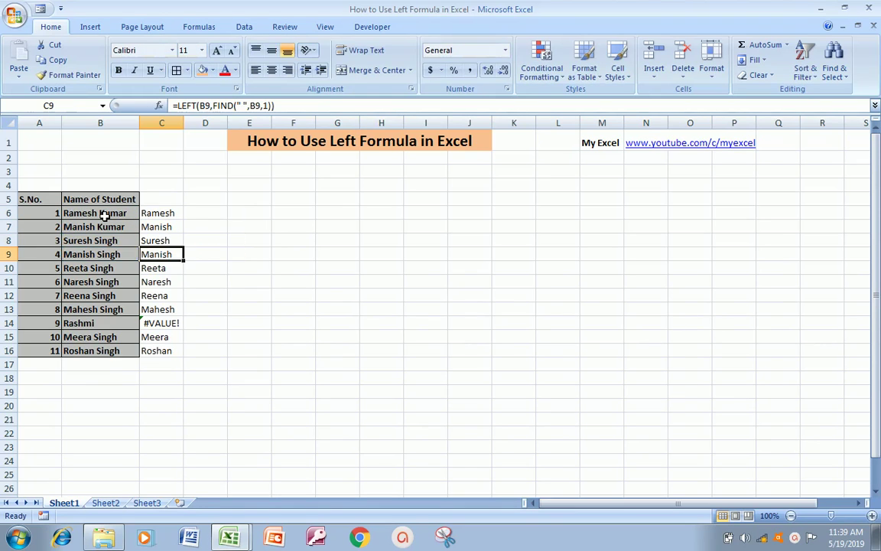
key("Down")
key("Left")
key("Right")
key("F2")
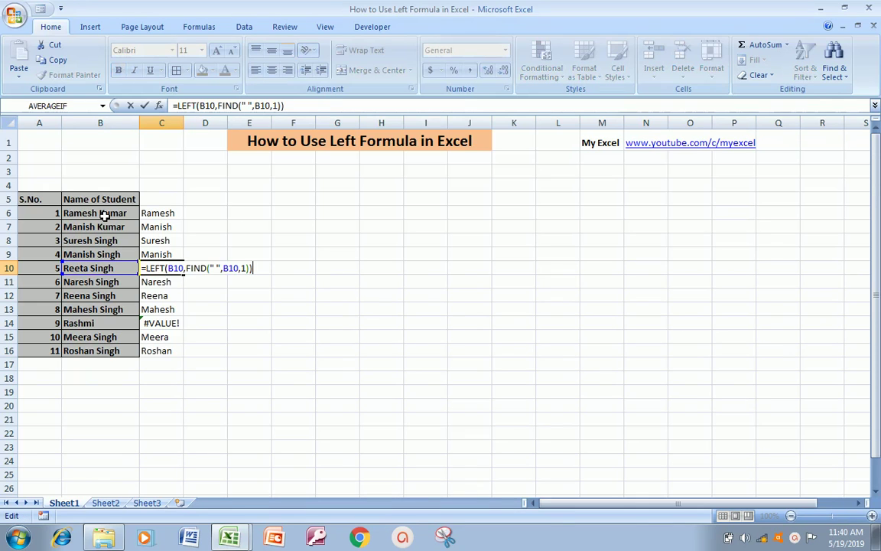
key("Return")
key("F2")
key("Escape")
key("Down")
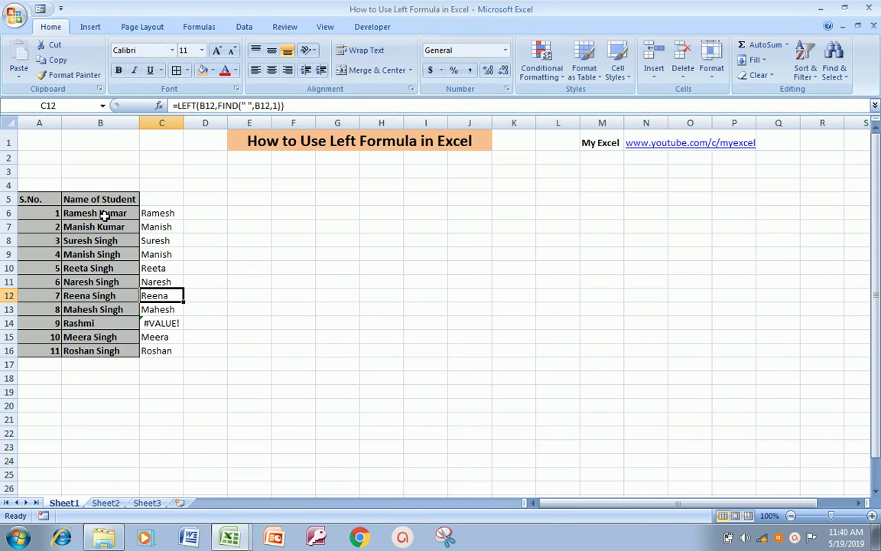
key("F2")
key("Escape")
key("Down")
key("F2")
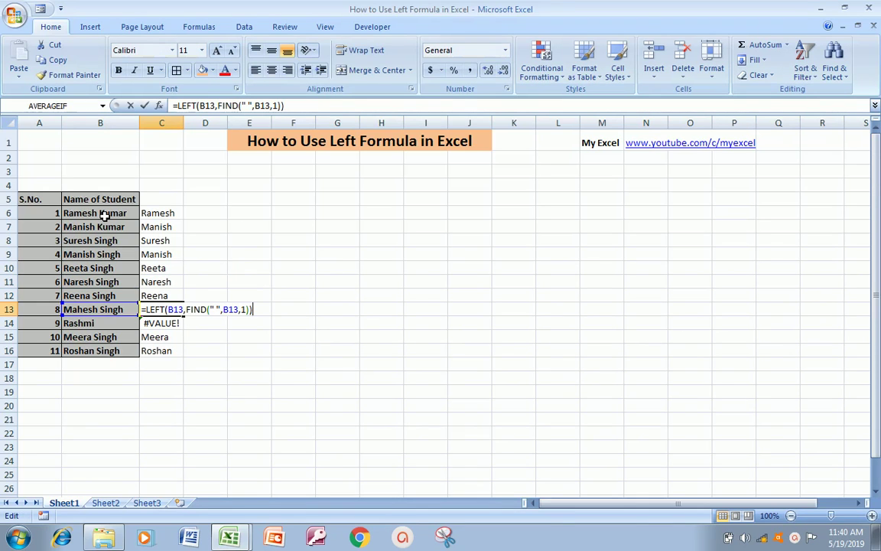
key("Escape")
key("Down")
key("F2")
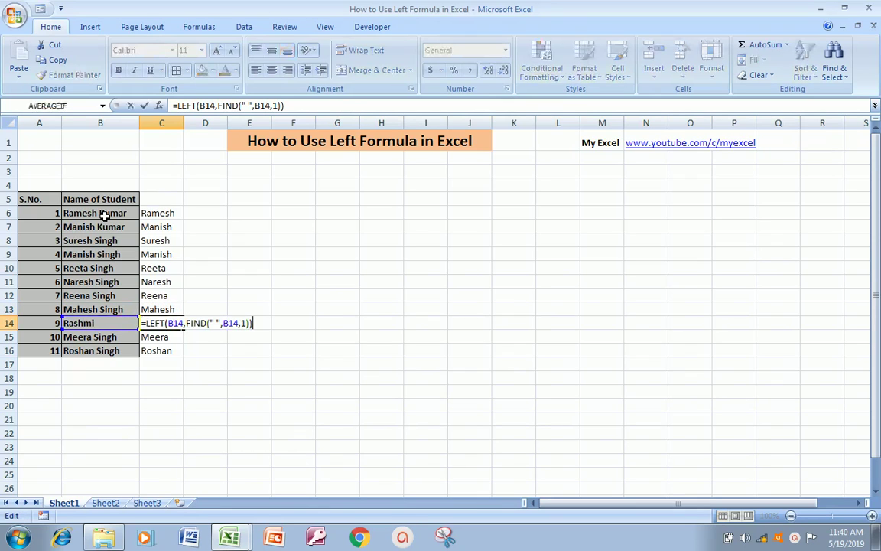
key("Escape")
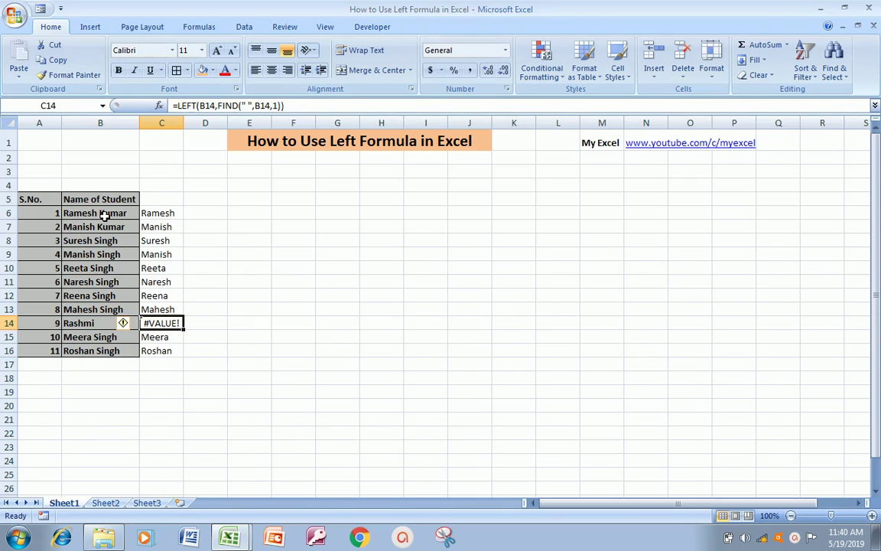
key("Left")
key("F2")
key("Escape")
key("Right")
key("Left")
key("F2")
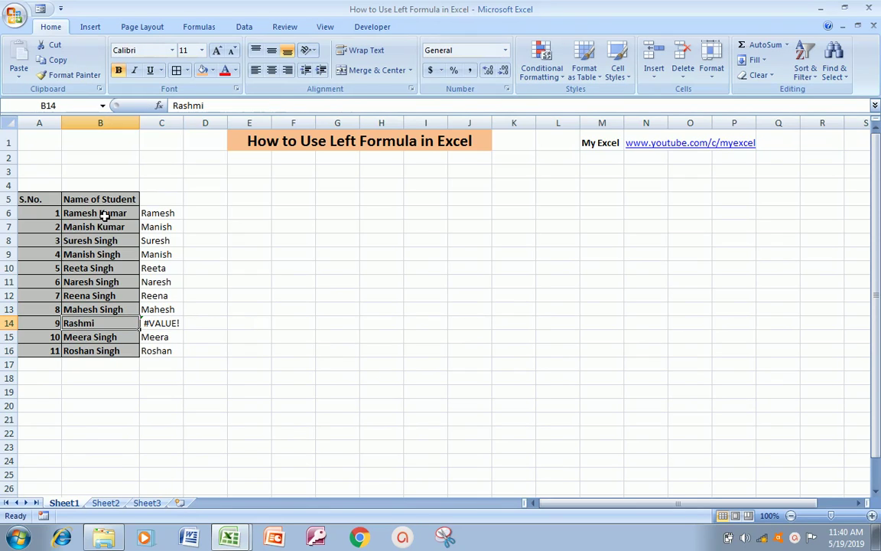
type(" S")
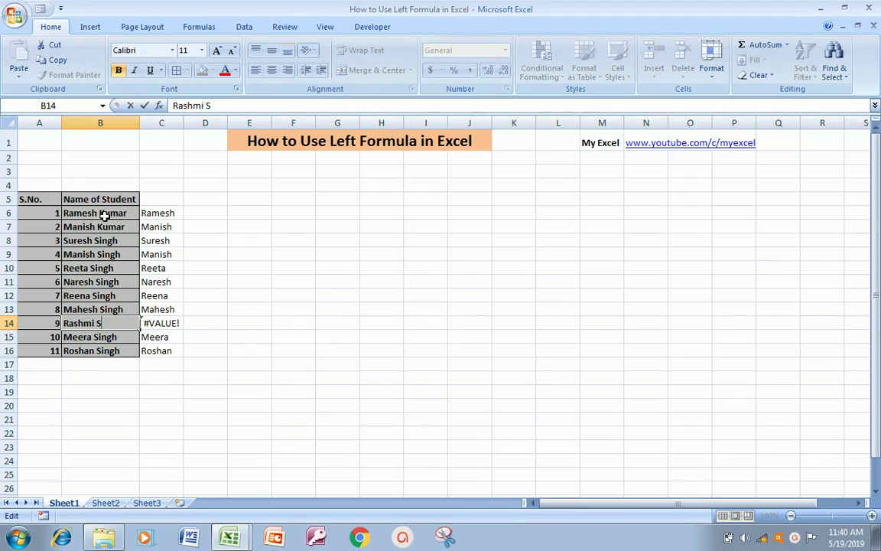
type("ingh")
key("Return")
Step: Review the first names in C6:C16, confirming C14 now shows Rashmi
key("Up")
key("Right")
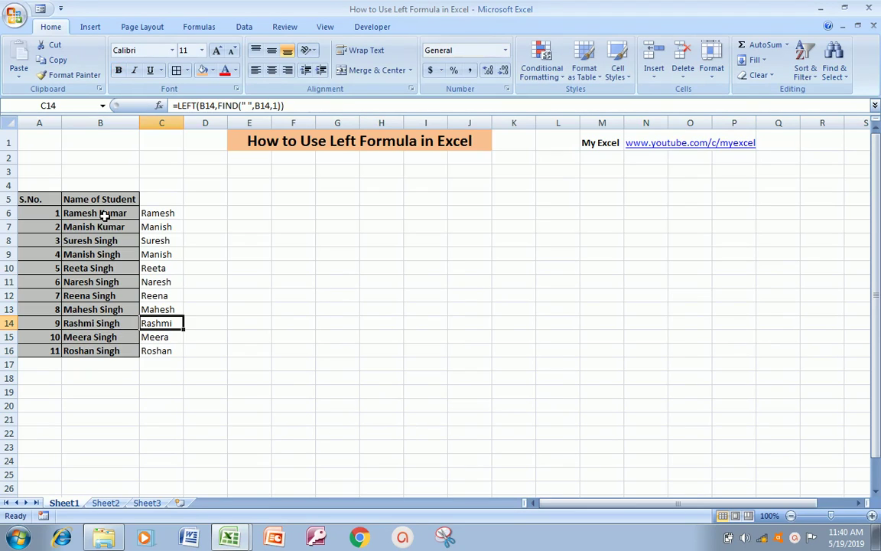
key("Down")
key("Up")
key("Up")
key("Up")
key("Up")
key("Up")
key("Up")
key("Up")
key("Up")
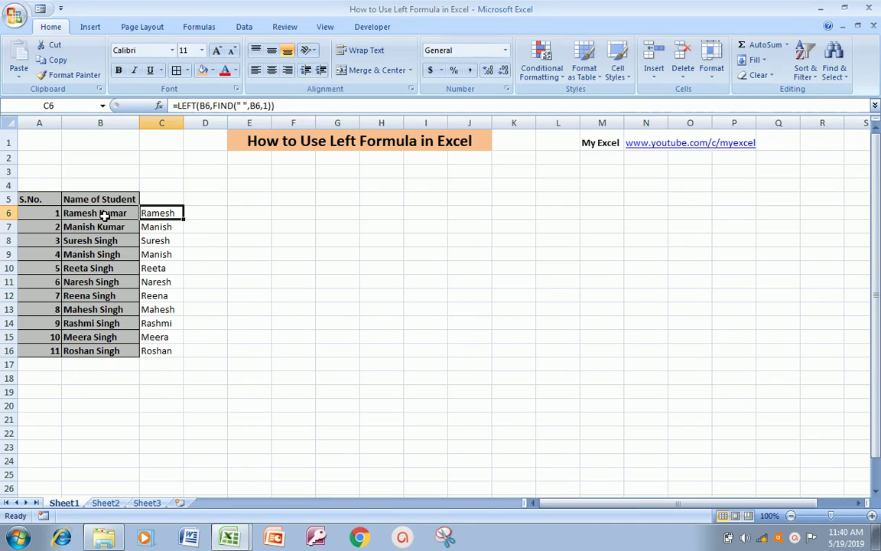
key("ctrl+shift+Down")
key("Up")
key("Down")
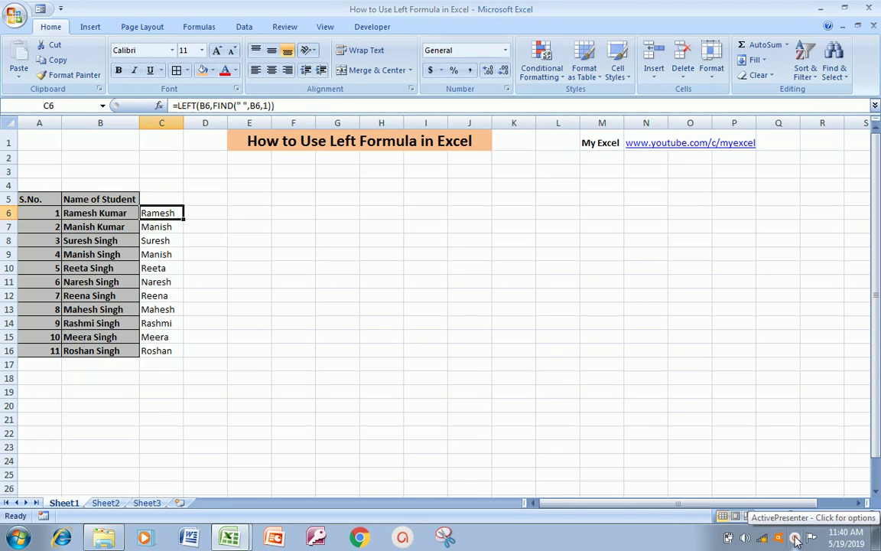
left_click(795, 540)
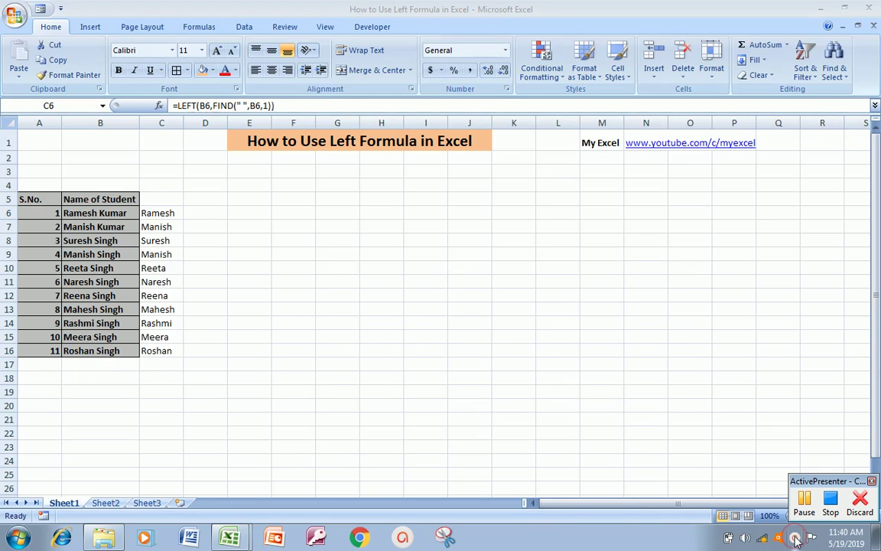